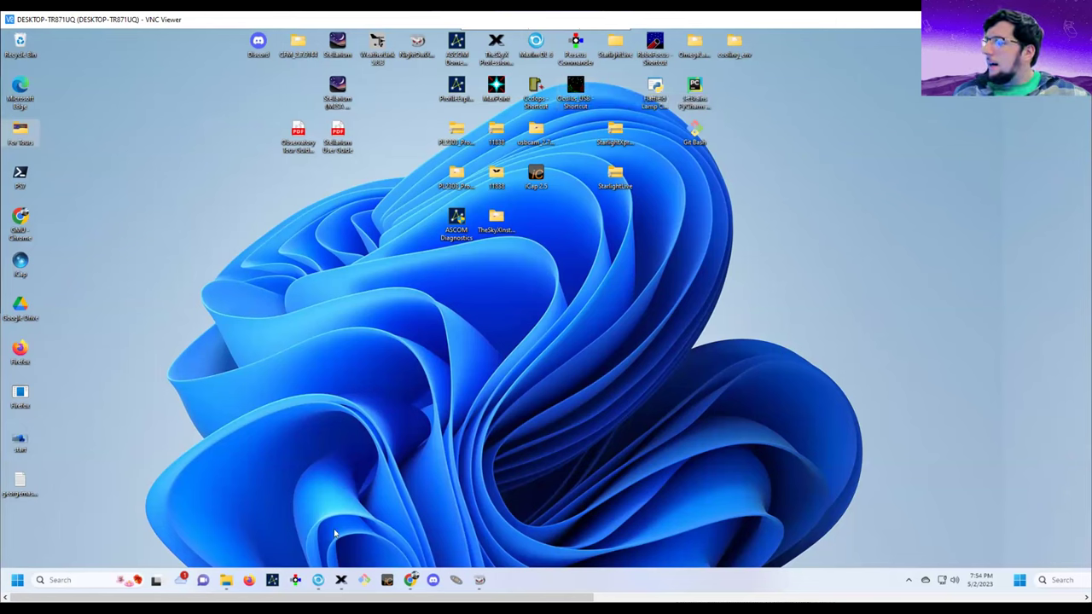
Bring up the observatory's live camera views in Night Owl
mouse_move(340, 582)
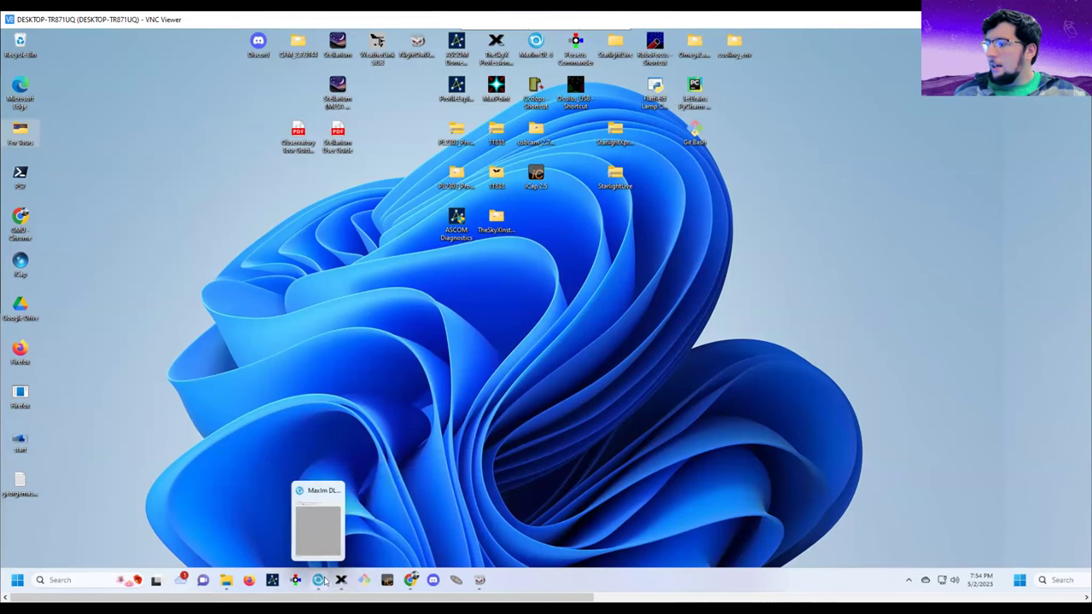
left_click(480, 580)
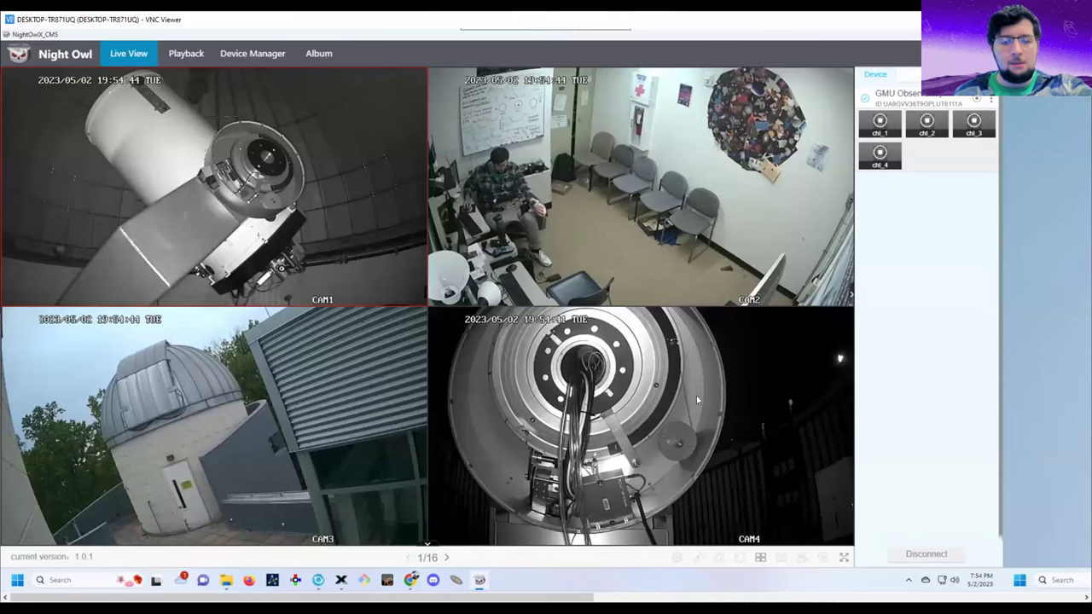
In TheSkyX, slew the telescope to the star HIP 74901 and watch its movement on the Night Owl cameras
left_click(340, 584)
left_click_drag(627, 376, 650, 442)
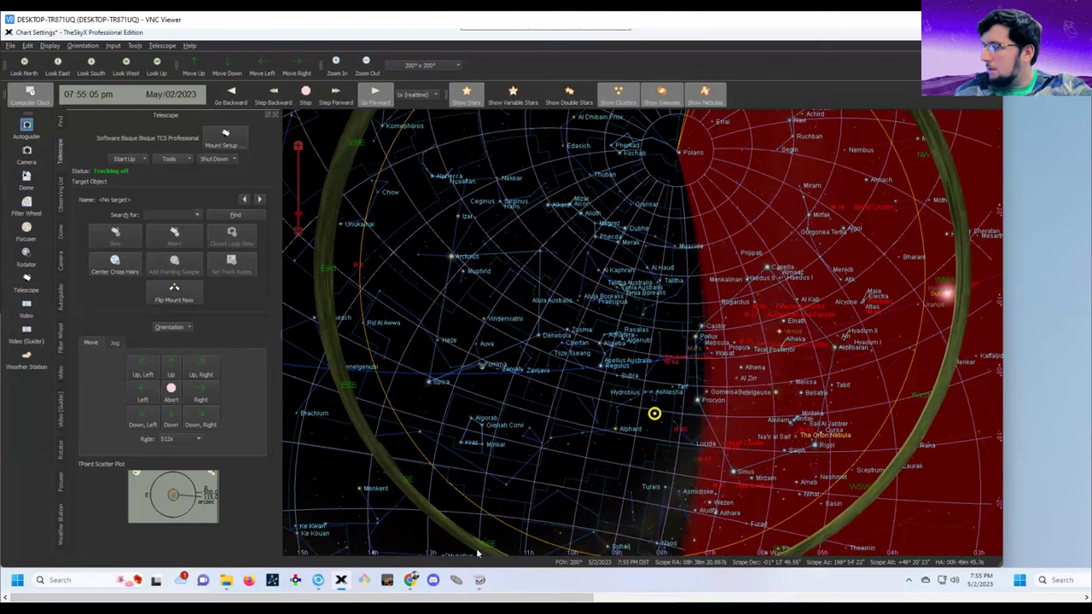
left_click(342, 276)
left_click(115, 236)
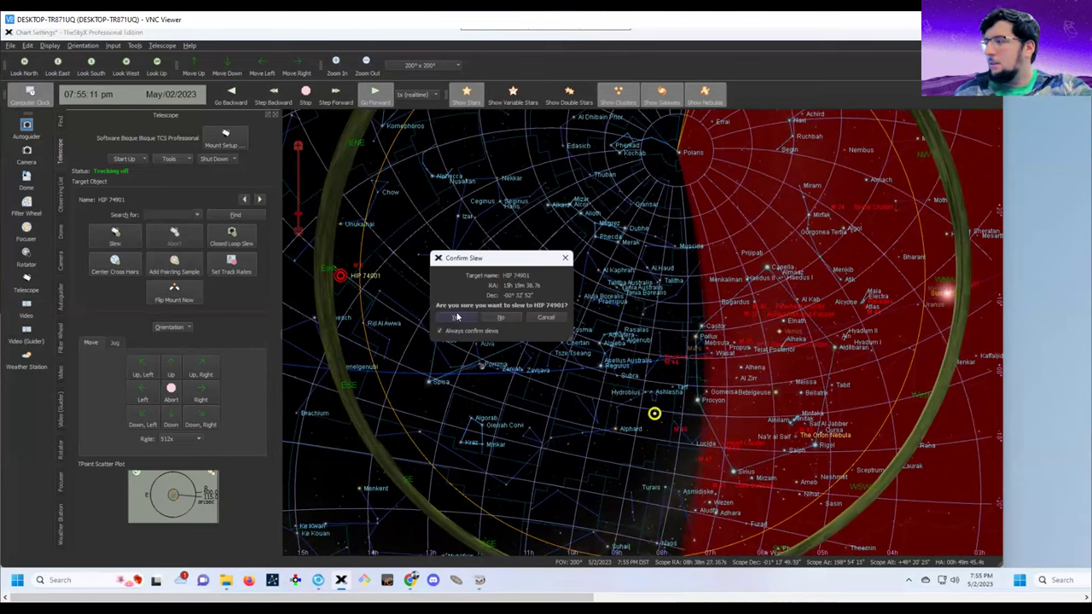
left_click(458, 317)
left_click(468, 324)
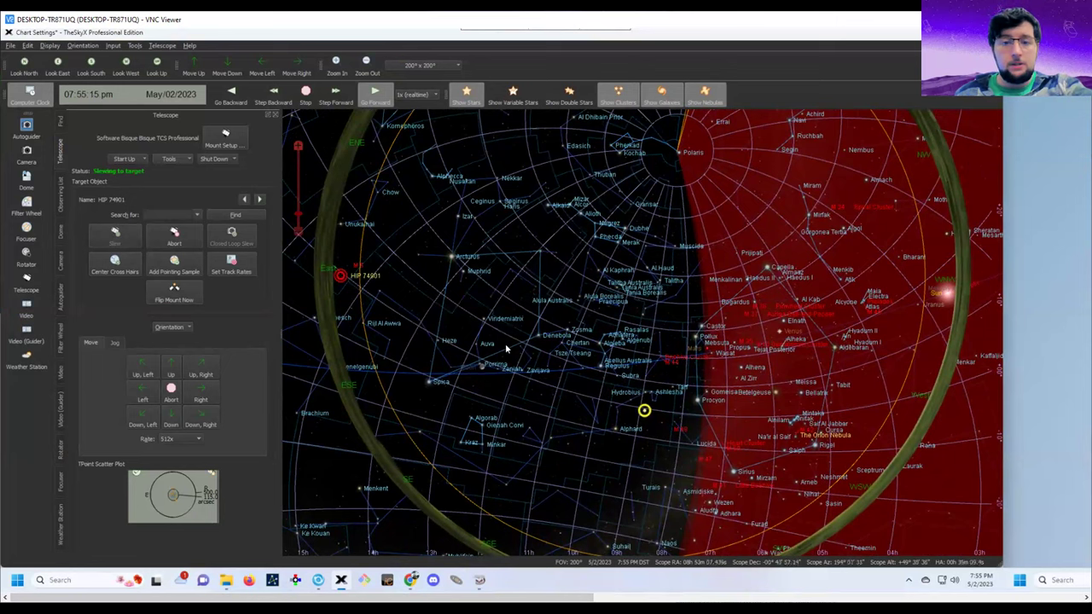
mouse_move(505, 343)
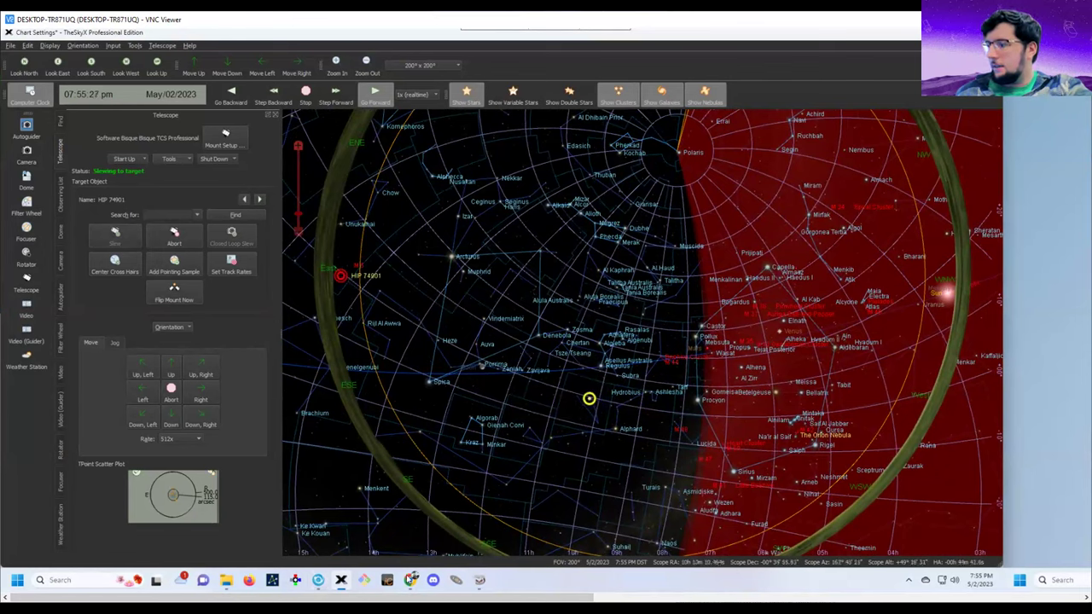
left_click(480, 581)
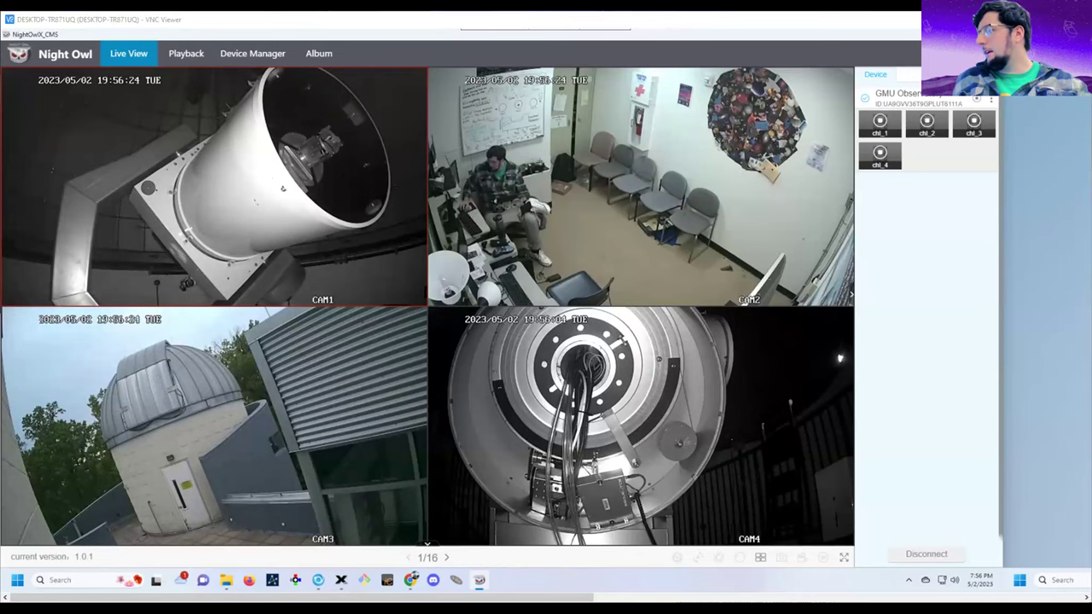
From the For Tours folder in File Explorer, open mouthful.jpg in Stock Photos for Tours (Various Sources) and enlarge it to 345%
mouse_move(228, 581)
left_click(132, 504)
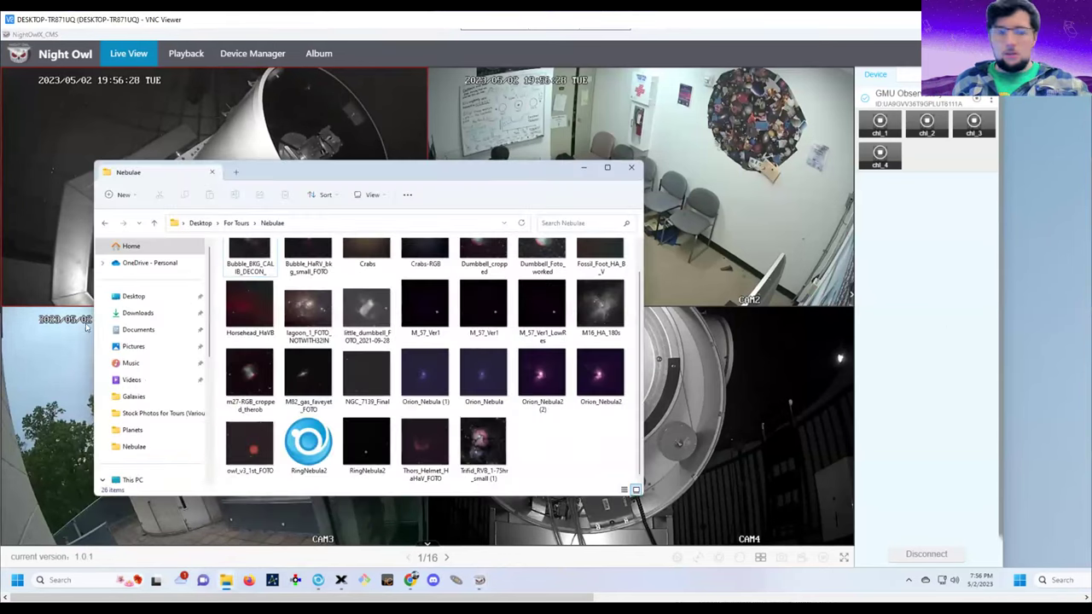
left_click(237, 224)
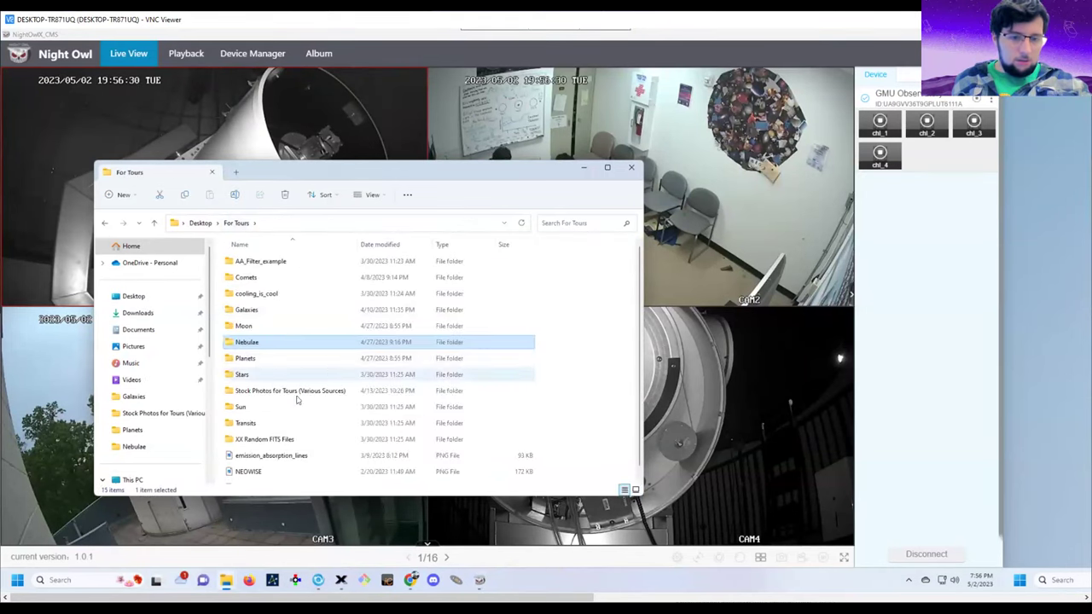
double_click(268, 392)
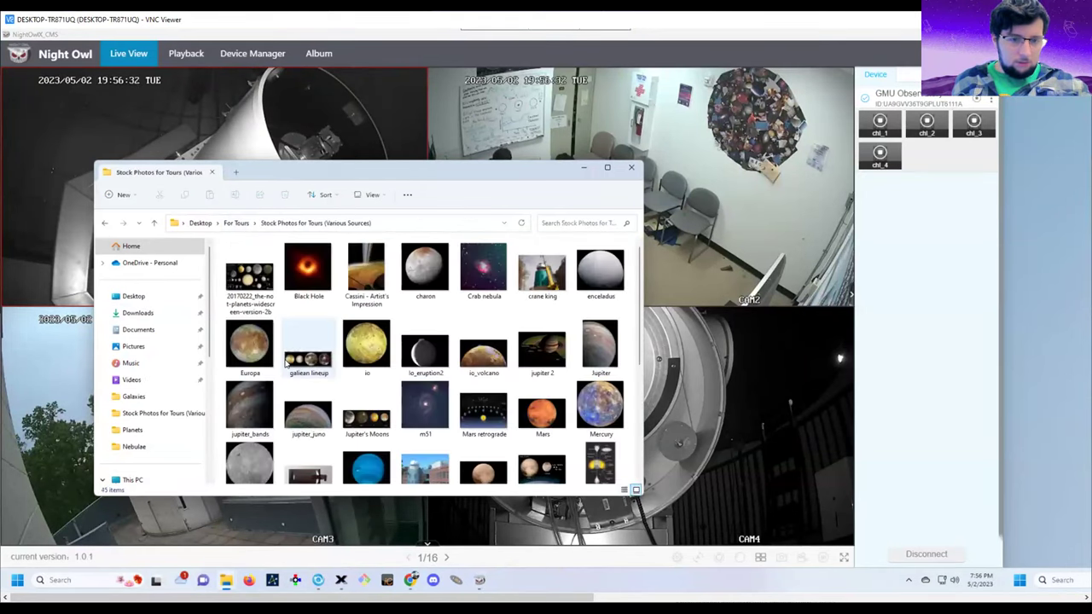
scroll(350, 342, "down", 5)
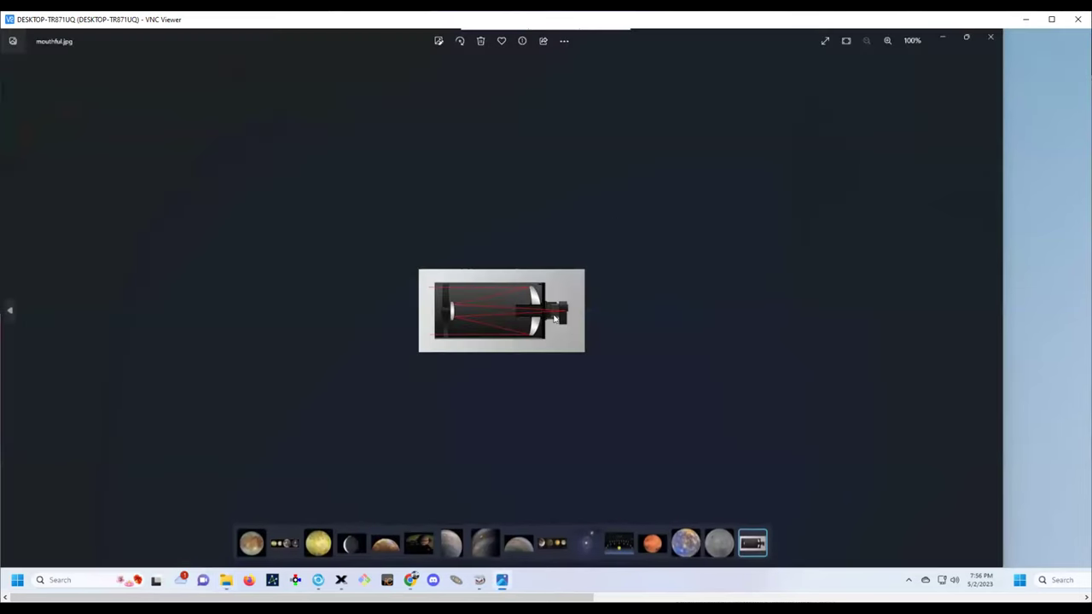
scroll(553, 312, "up", 4)
scroll(553, 313, "up", 3)
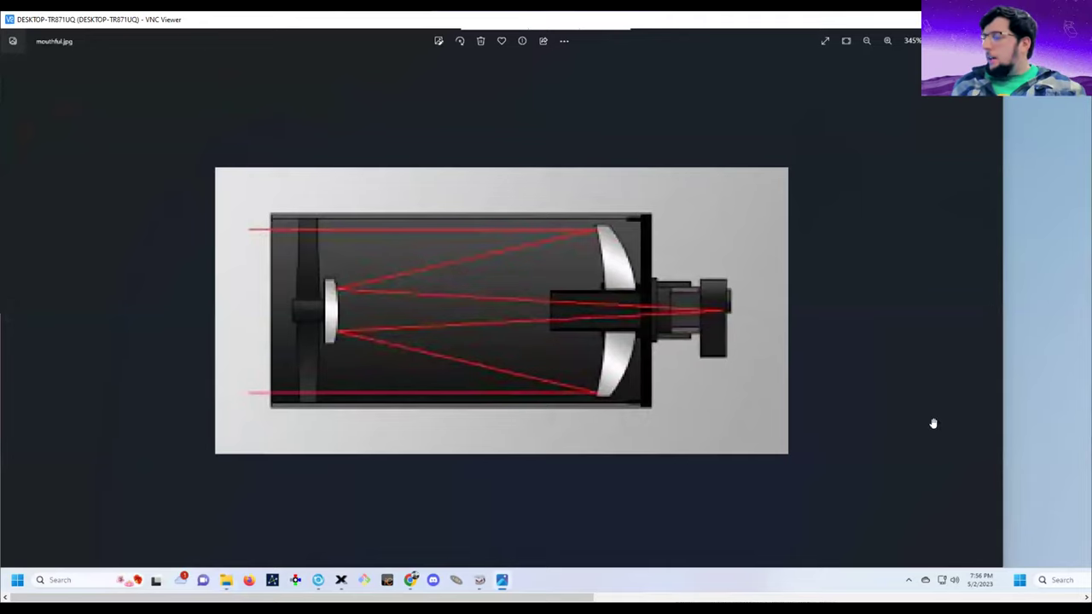
Compare the telescope diagram with the Night Owl camera views, close the diagram and return to TheSkyX
left_click(317, 583)
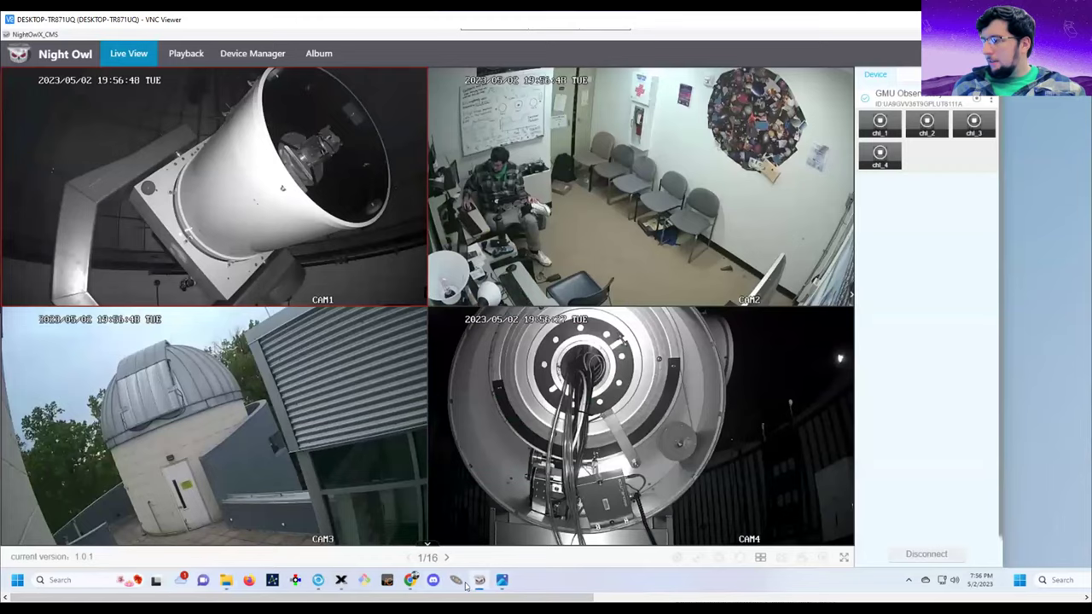
left_click(502, 580)
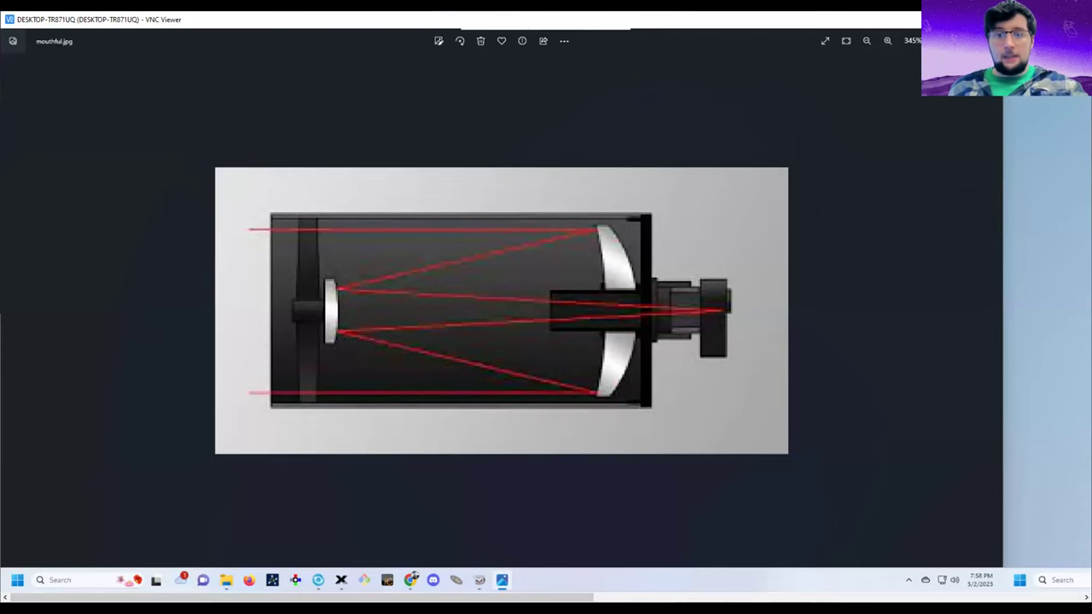
key("alt+F4")
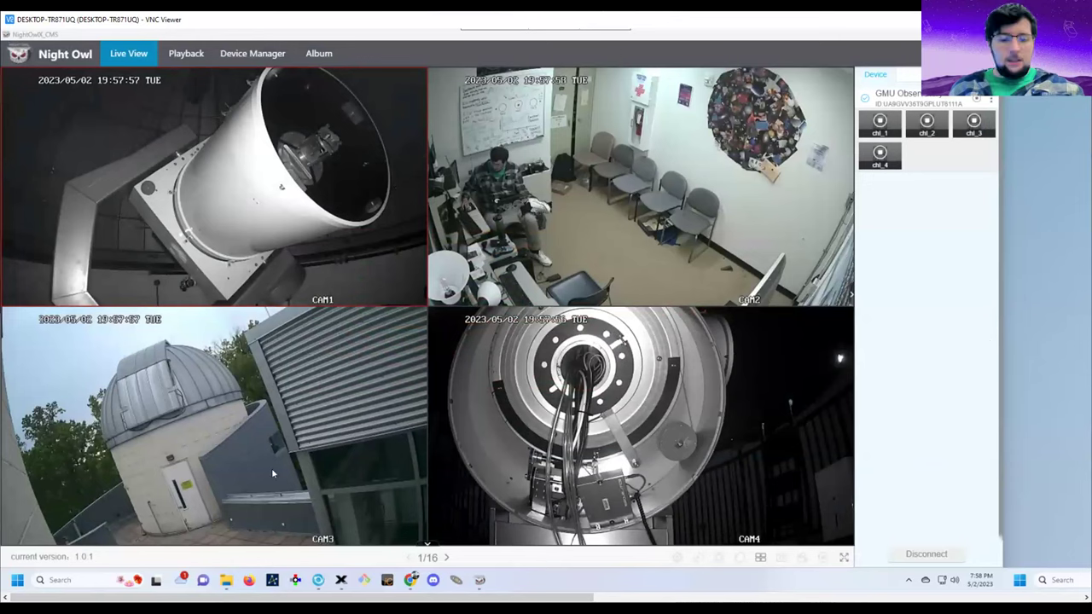
left_click(341, 581)
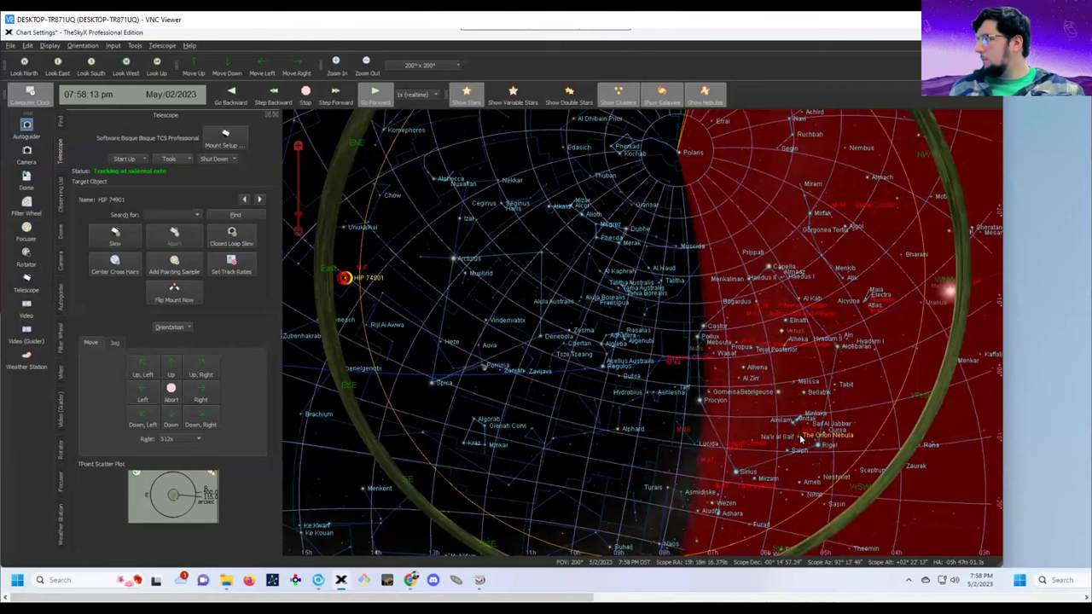
left_click(953, 232)
left_click(109, 236)
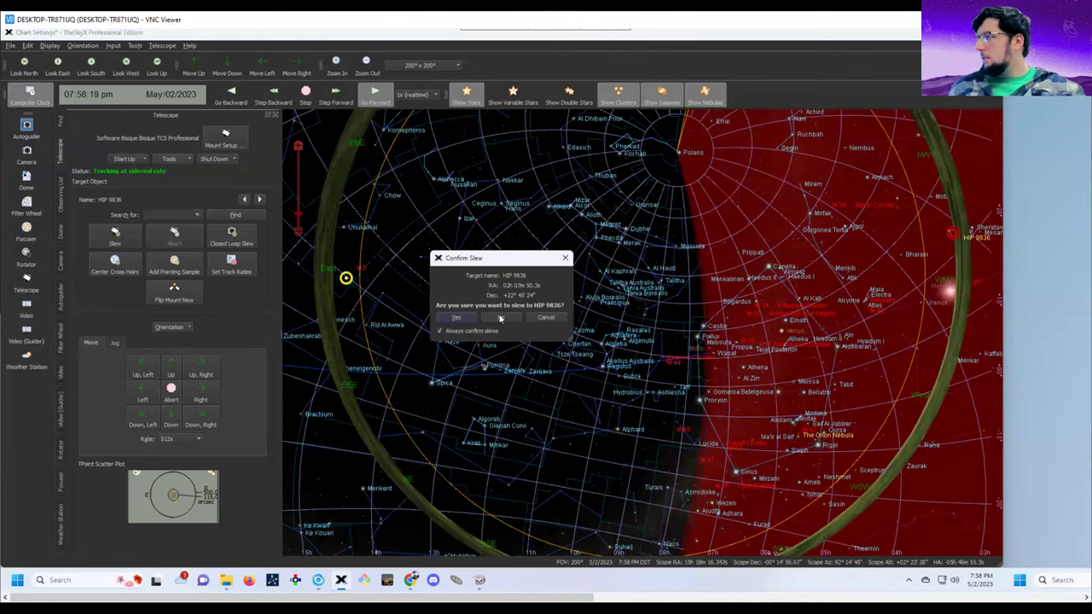
left_click(500, 318)
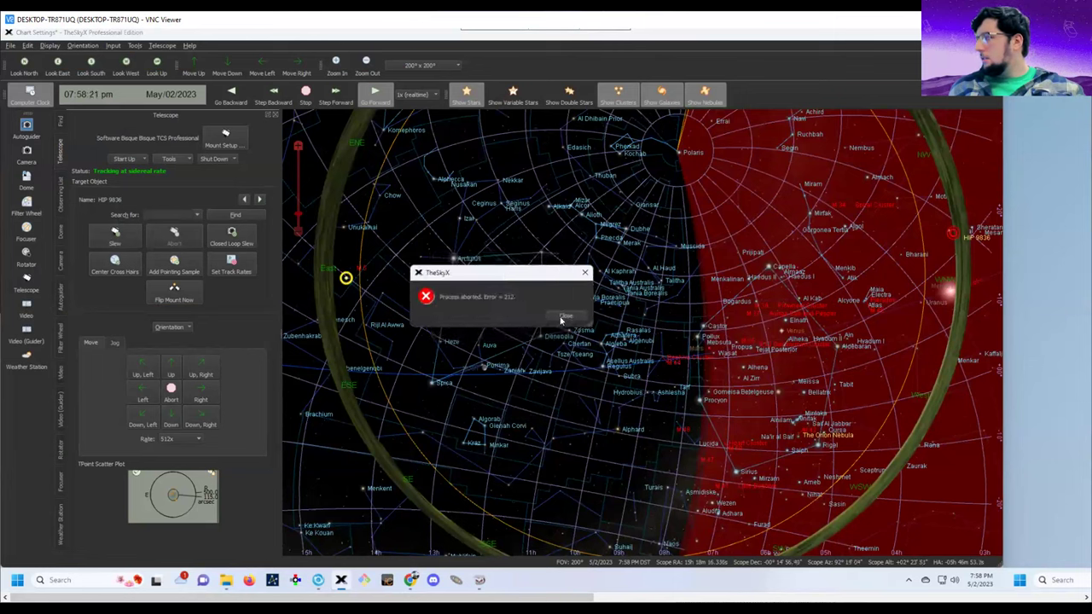
left_click(564, 316)
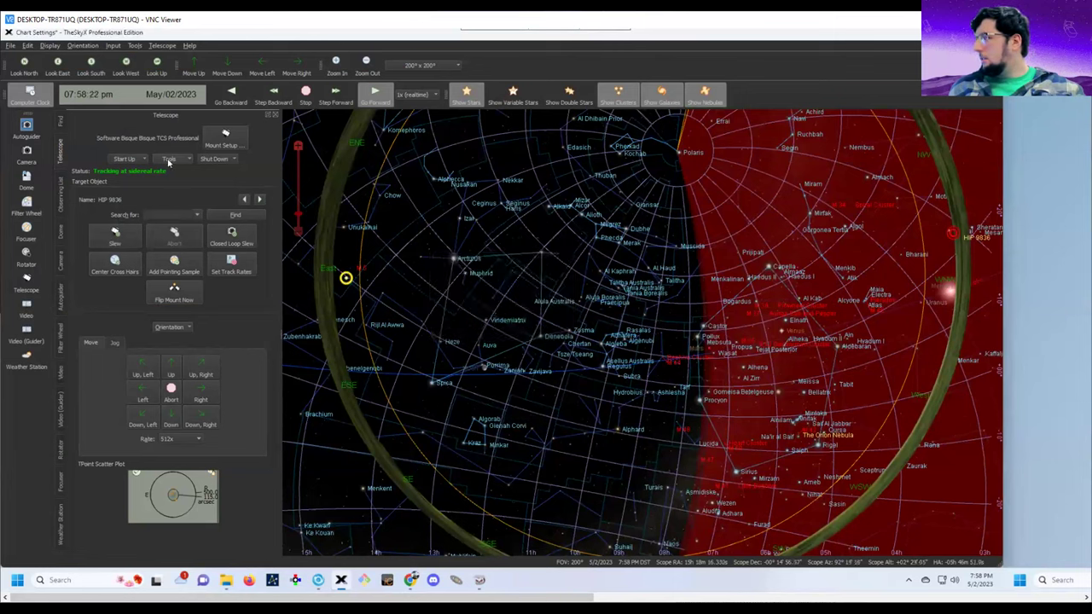
Slew the telescope to Hamal, overriding the software slew limits, and view the telescope on the Night Owl cameras
left_click(949, 233)
left_click(109, 233)
left_click(454, 319)
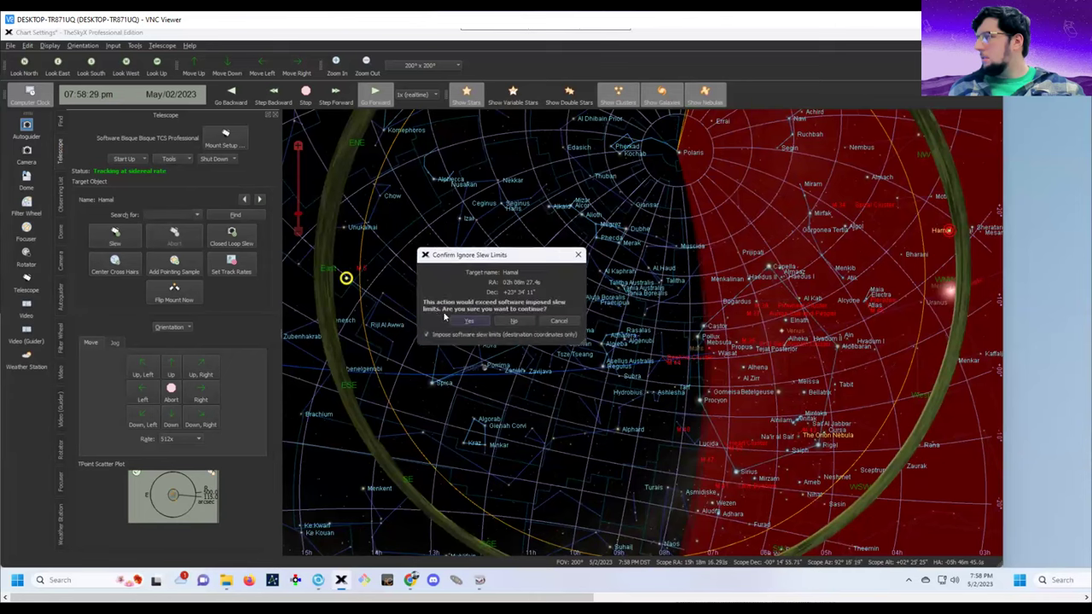
left_click(461, 320)
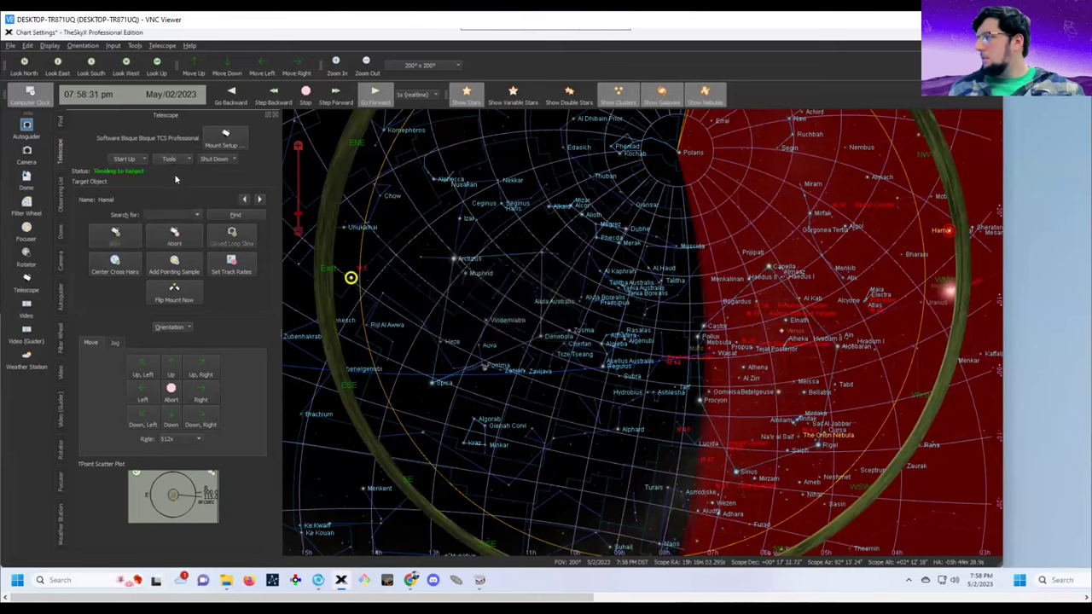
left_click(175, 159)
left_click(175, 183)
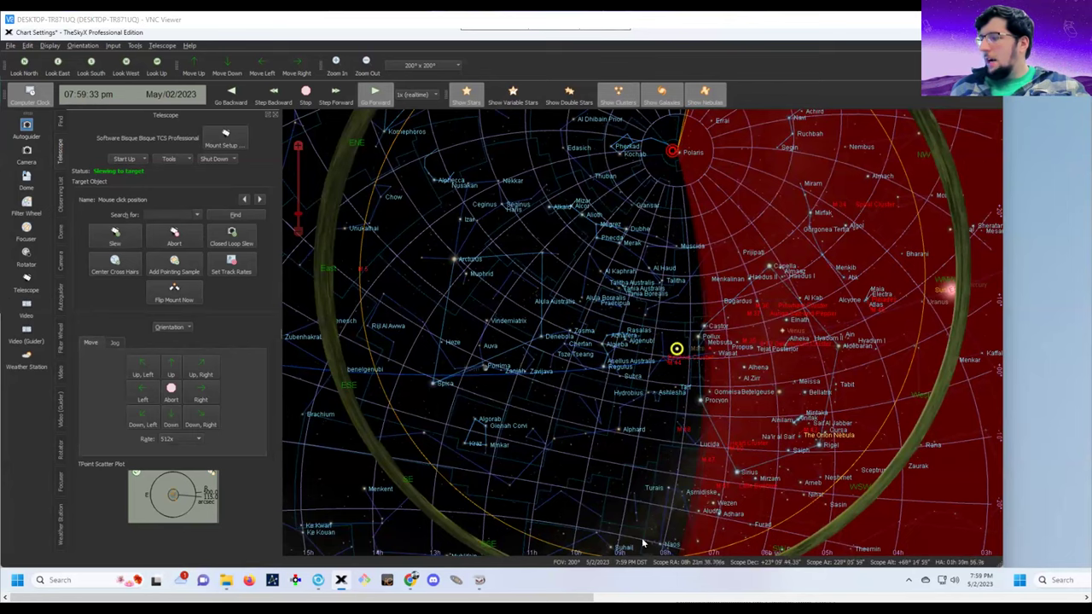
left_click(481, 581)
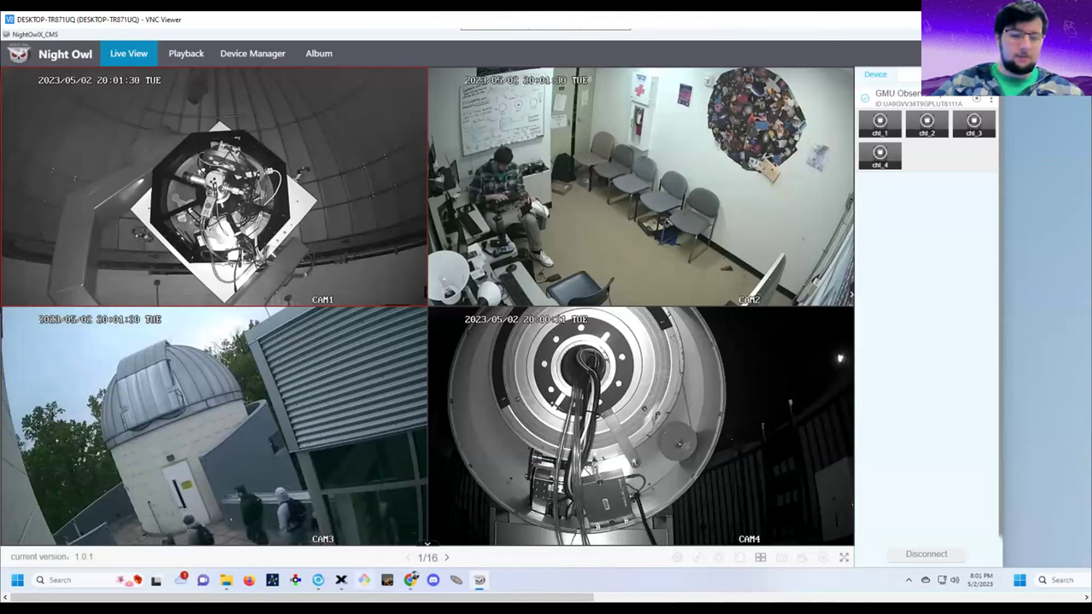
Switch to File Explorer and open the Moon folder inside For Tours
mouse_move(341, 581)
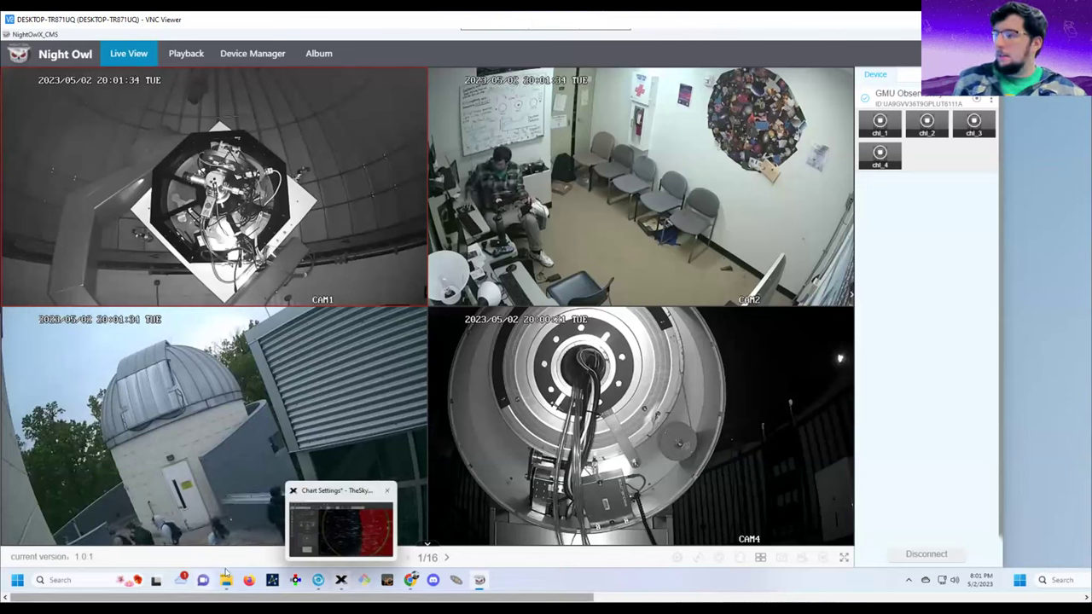
mouse_move(226, 580)
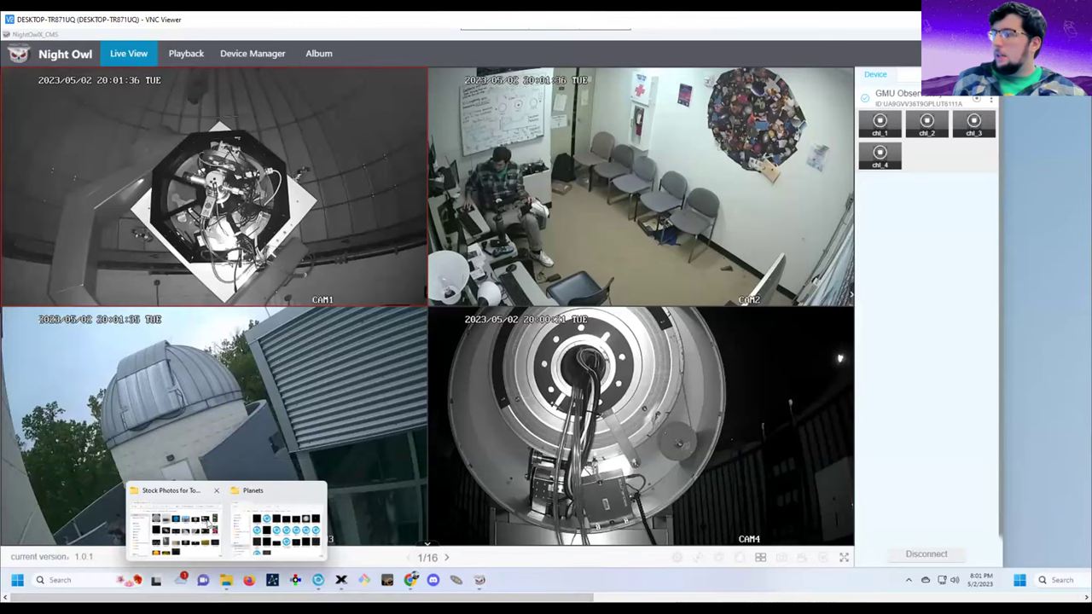
left_click(256, 519)
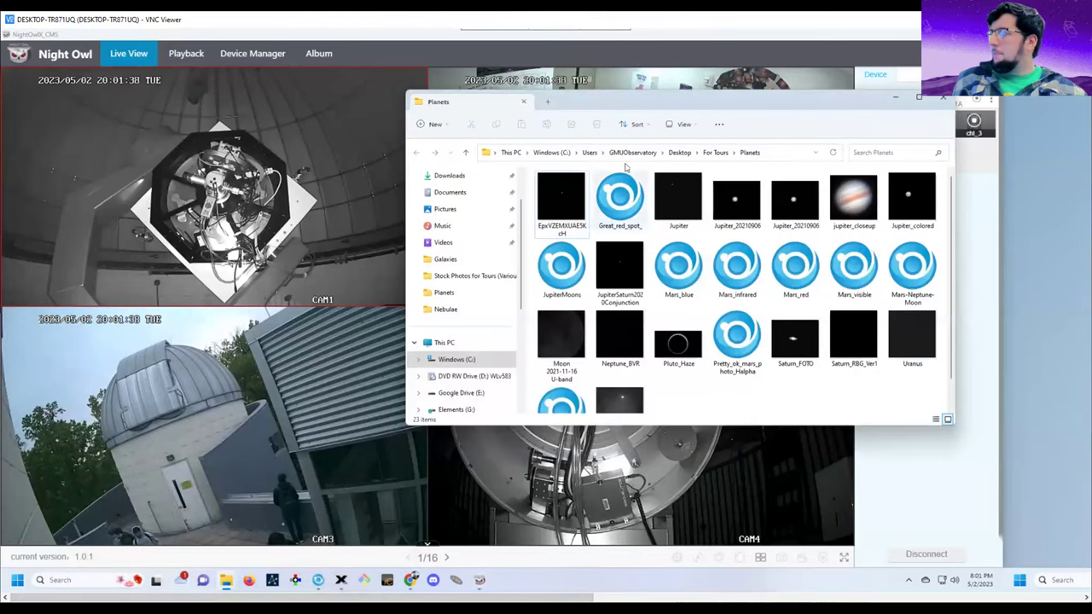
left_click(715, 152)
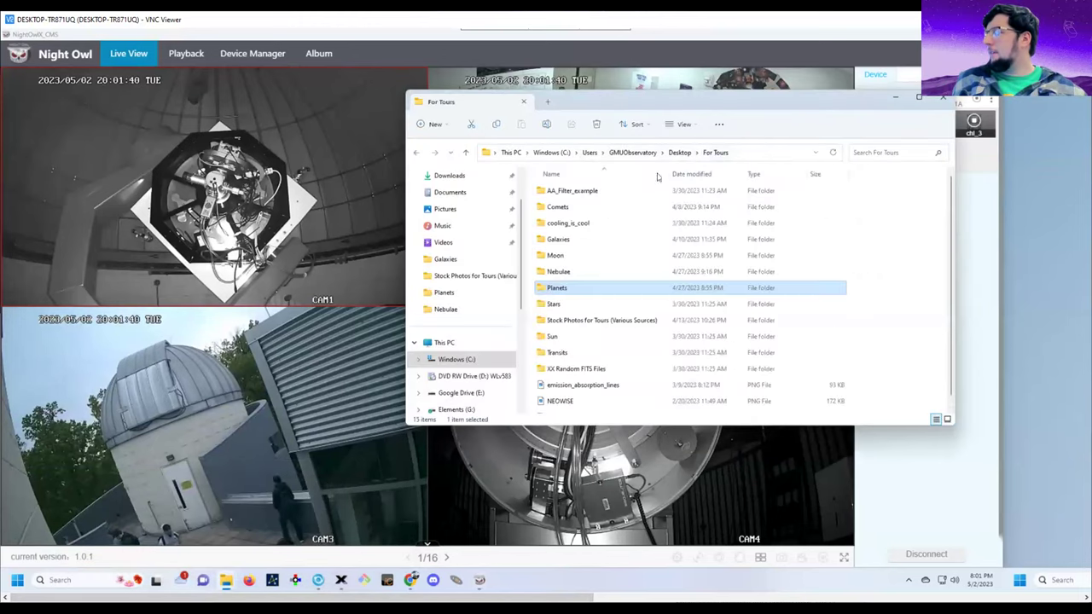
left_click(585, 253)
double_click(585, 254)
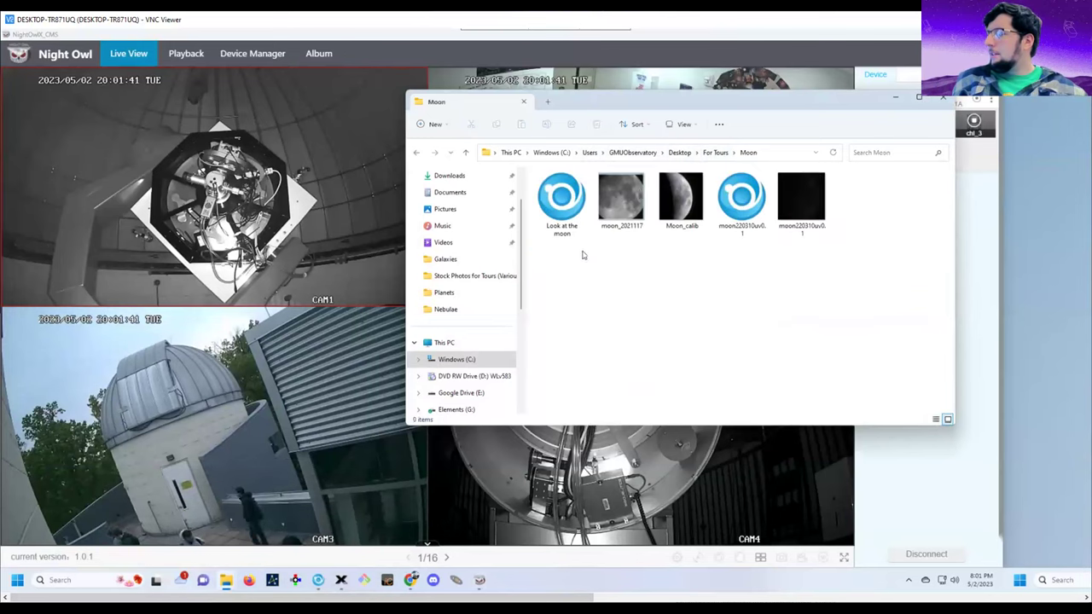
View the image "Look at the moon" in MaxIm DL with the folder window out of the way, and close the image
left_click(563, 201)
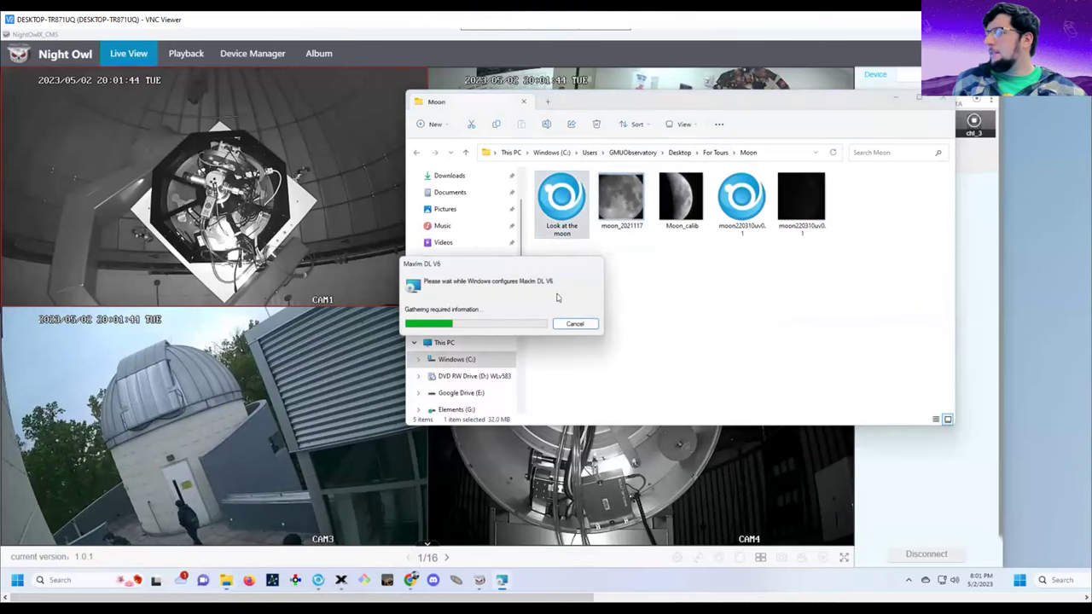
left_click(533, 368)
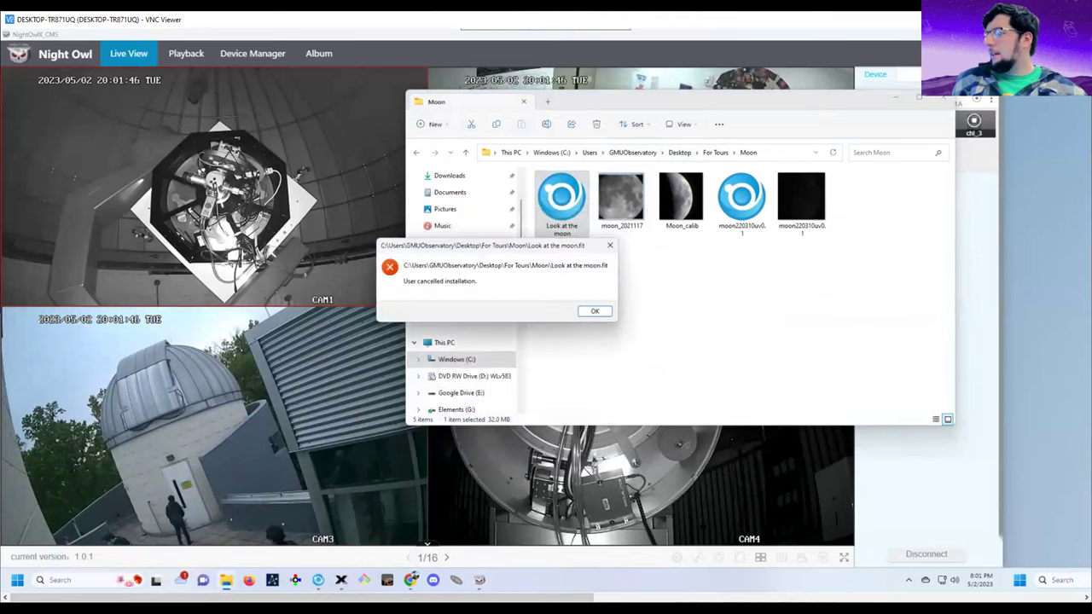
left_click(318, 580)
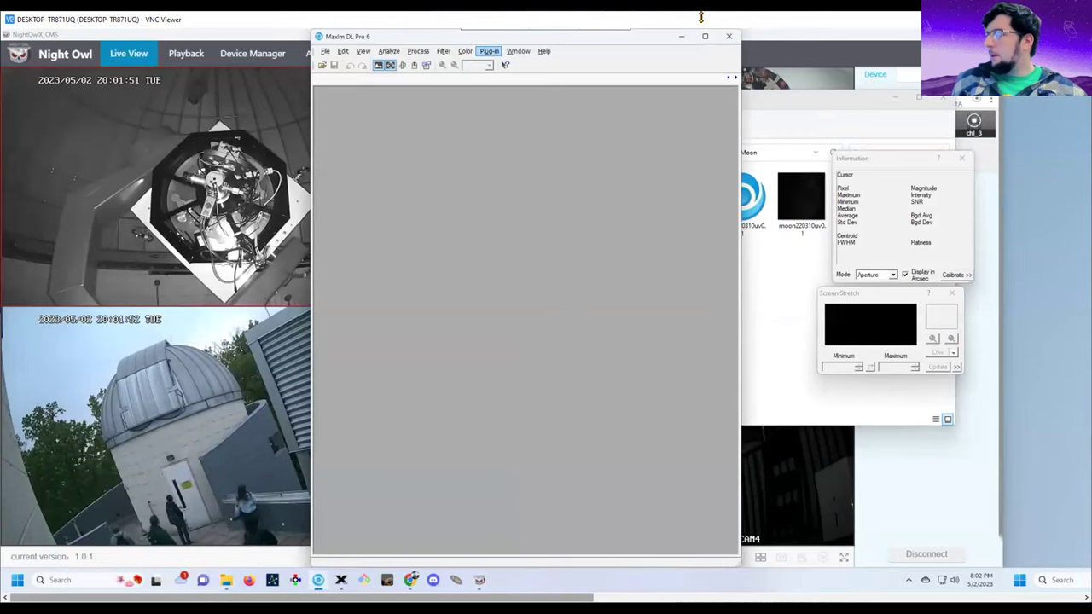
left_click_drag(527, 40, 314, 67)
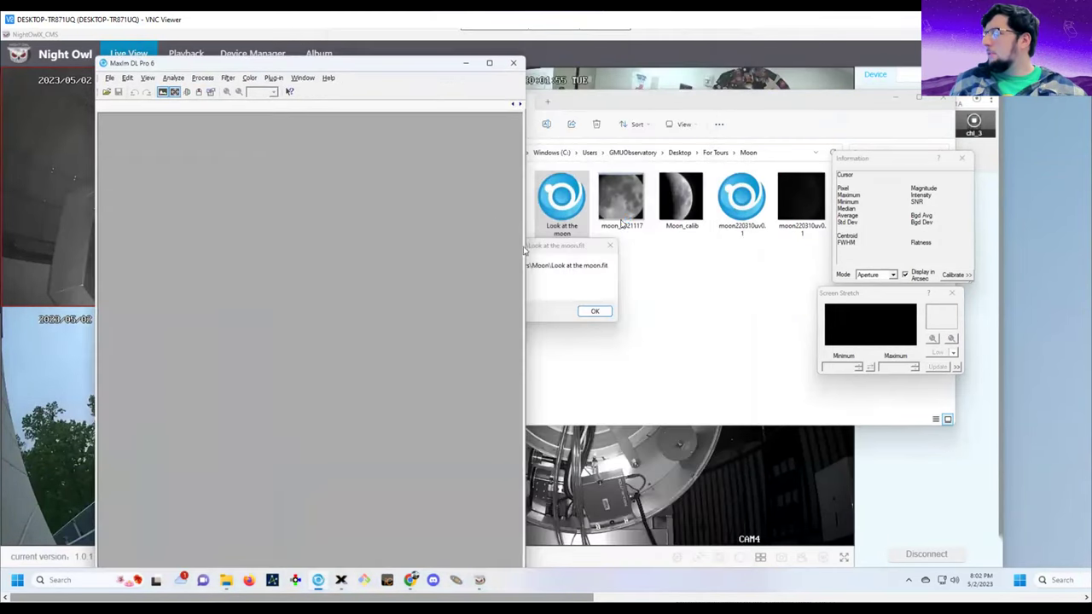
left_click(602, 312)
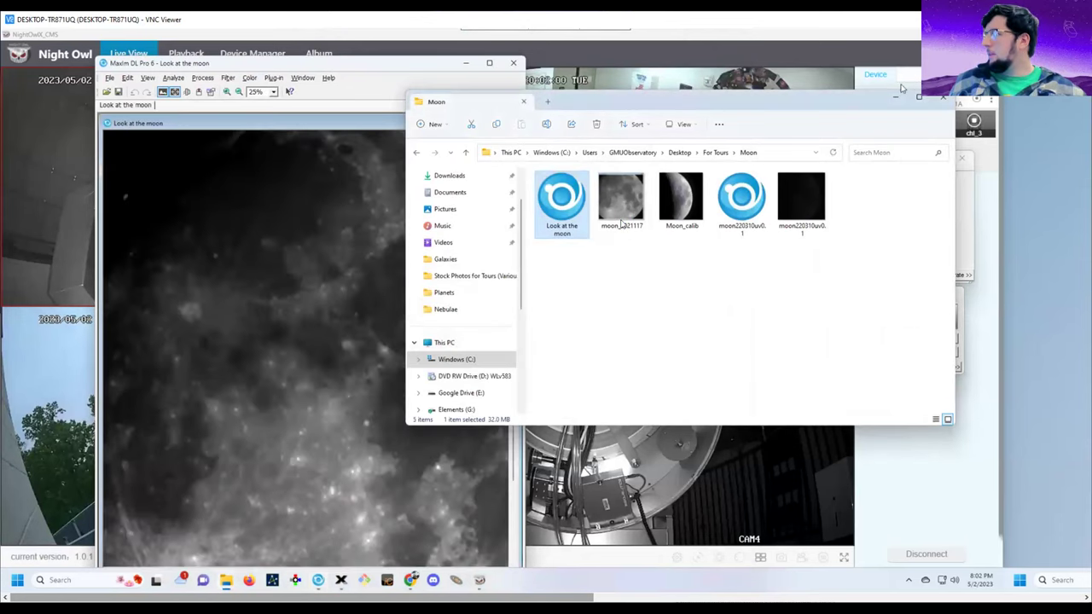
left_click(896, 99)
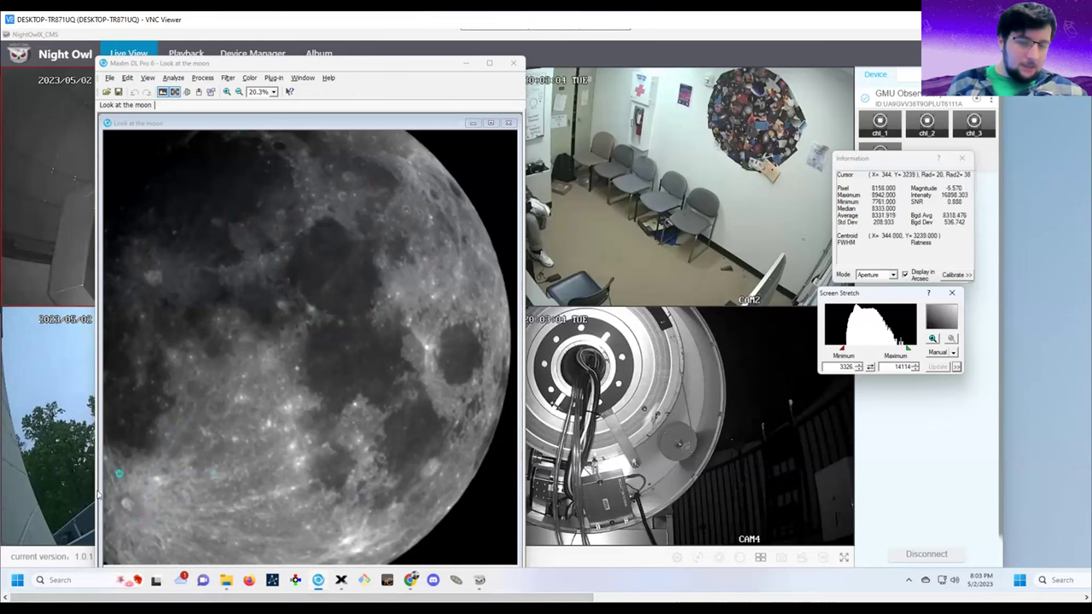
left_click(508, 125)
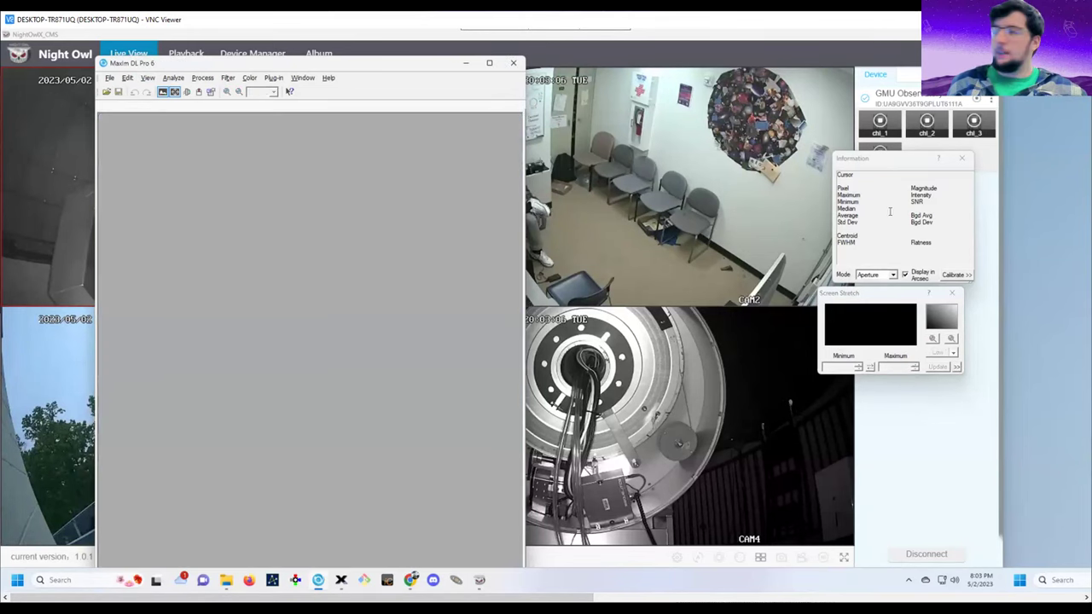
Switch back to the Moon folder window in File Explorer and go to the Planets folder inside For Tours
left_click(227, 581)
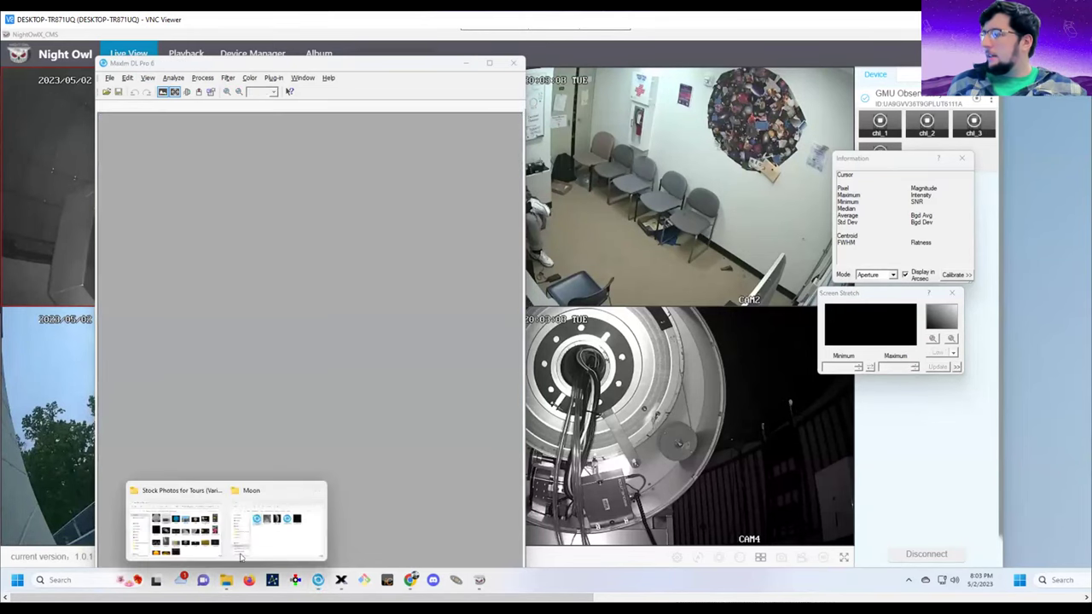
left_click(253, 532)
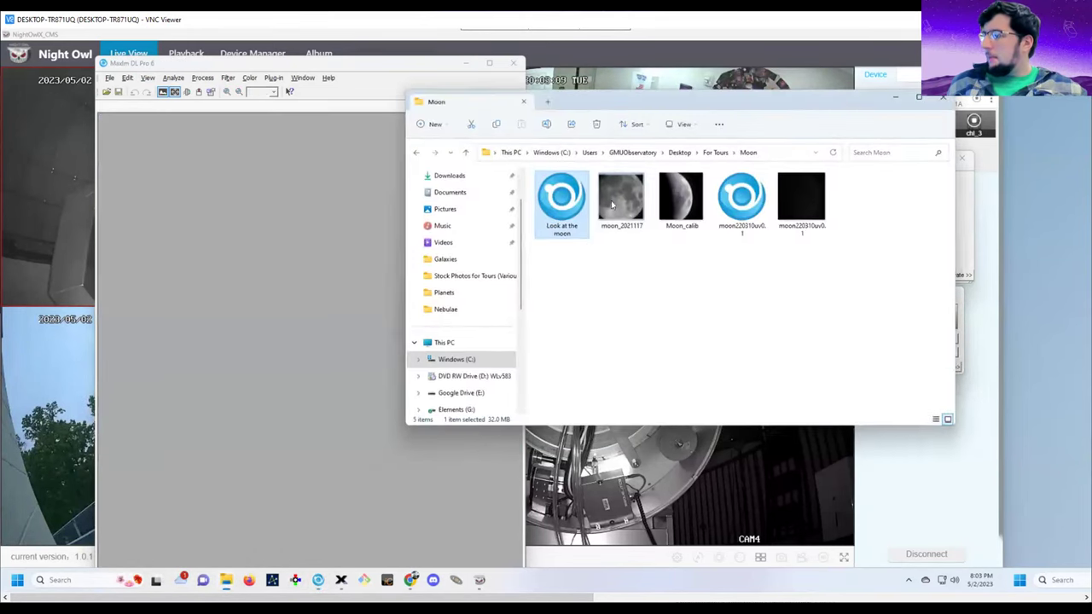
left_click(713, 152)
double_click(602, 289)
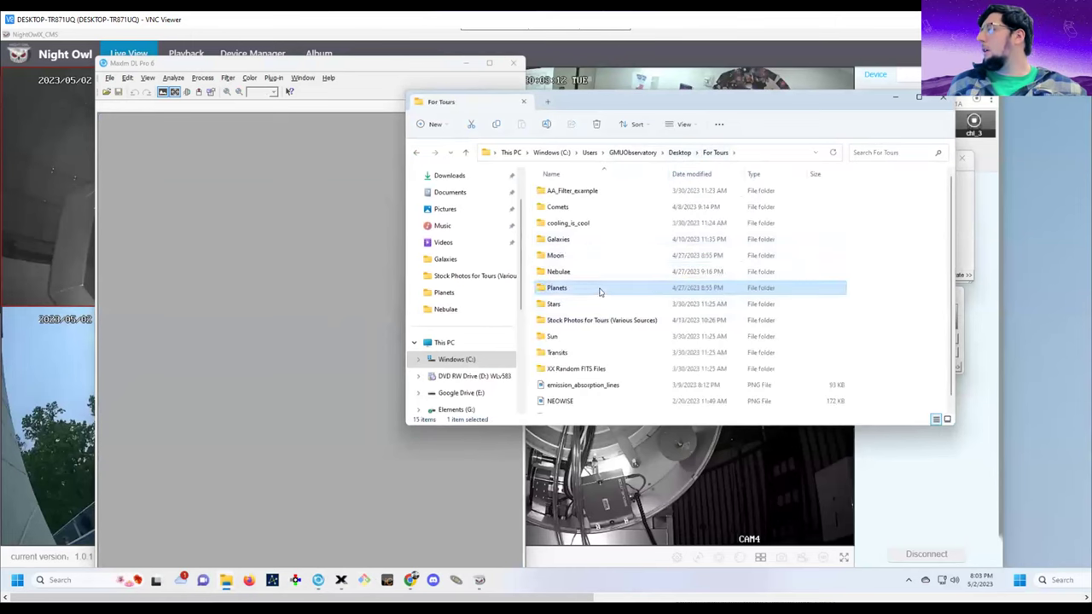
Load the image "very nice venus" into MaxIm DL, view Venus close up, and minimize MaxIm DL to reveal the Night Owl cameras
scroll(600, 297, "down", 1)
left_click_drag(562, 380, 243, 269)
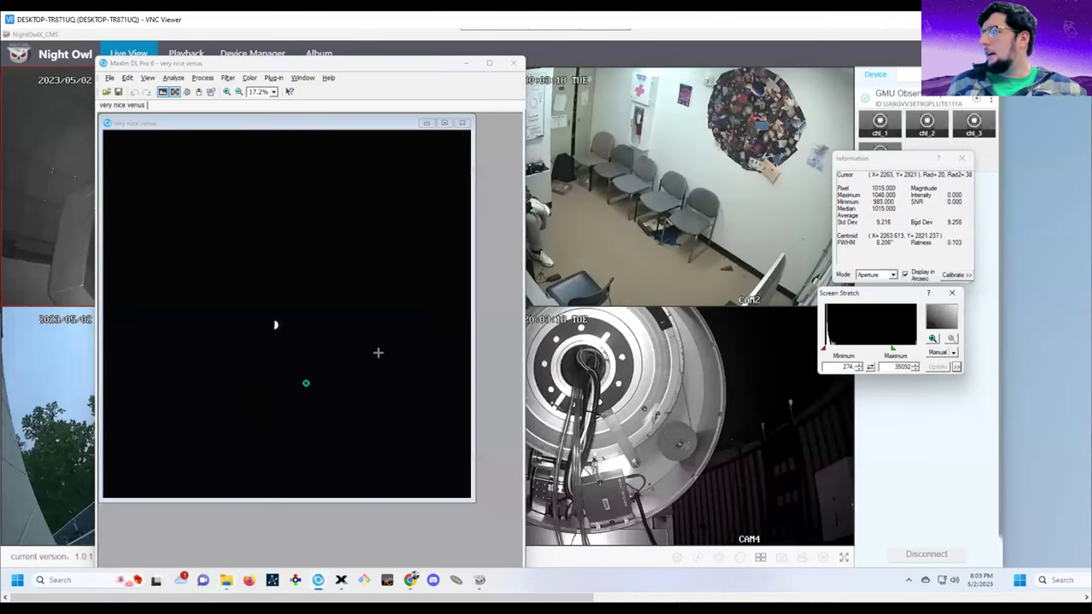
scroll(240, 325, "up", 5)
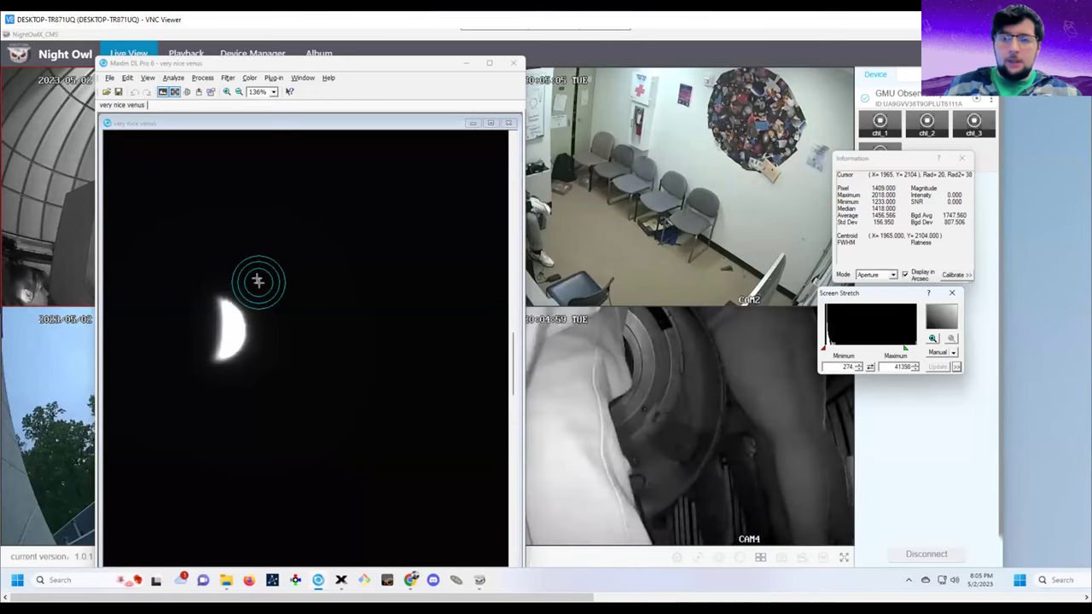
left_click(468, 63)
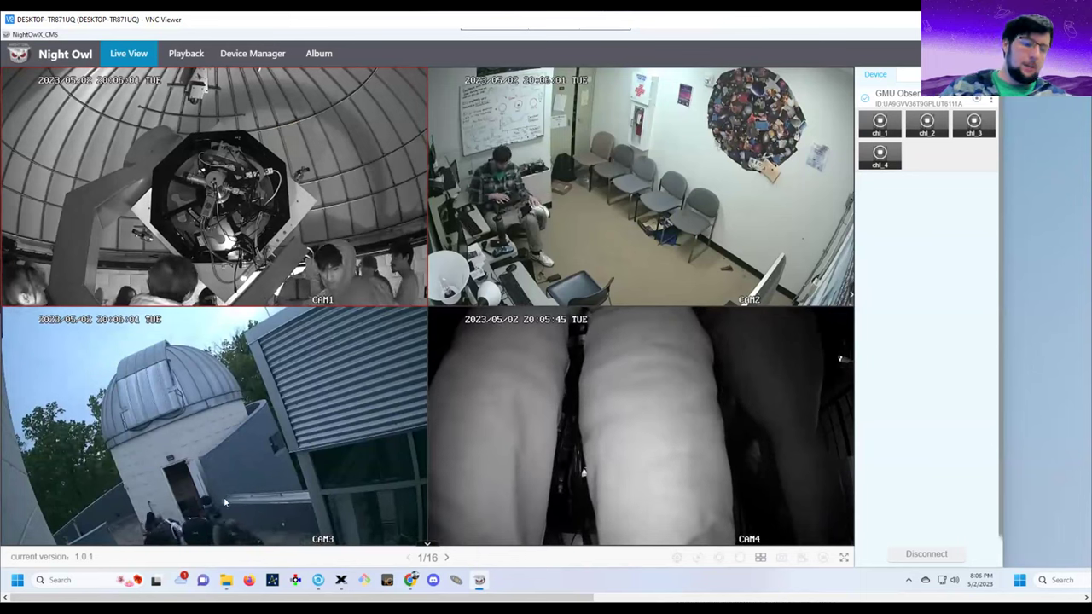
Bring the Planets folder window to the front and go to the Nebulae folder inside For Tours
mouse_move(230, 584)
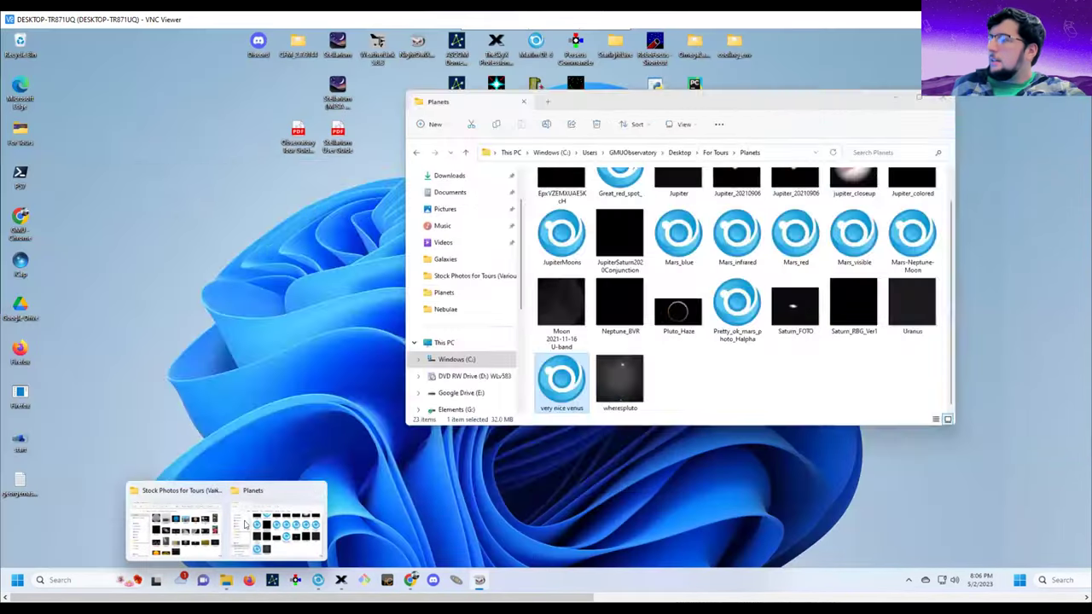
left_click(245, 524)
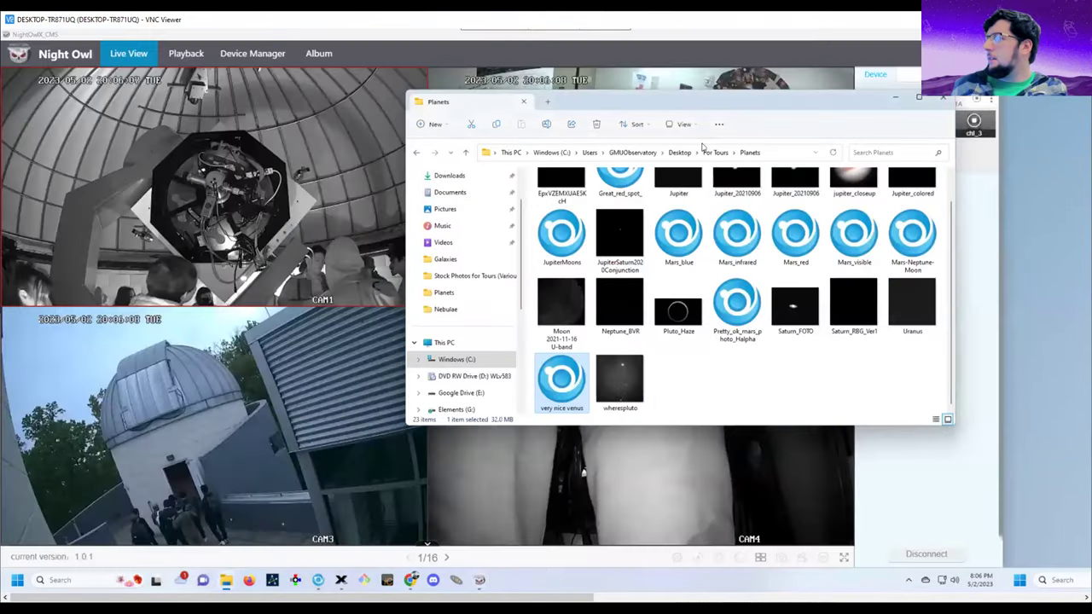
left_click(715, 152)
double_click(578, 274)
Open the images Orion_Nebula and Orion_Nebula2 (2) in separate Windows Photo Viewer windows
scroll(682, 298, "down", 1)
left_click(801, 314)
double_click(802, 318)
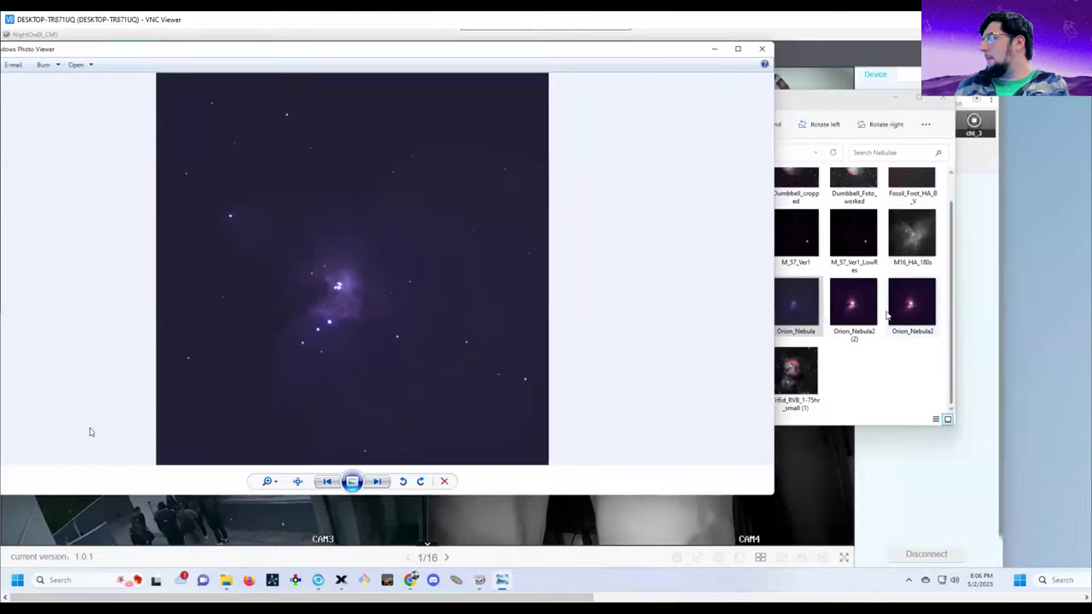
left_click(841, 312)
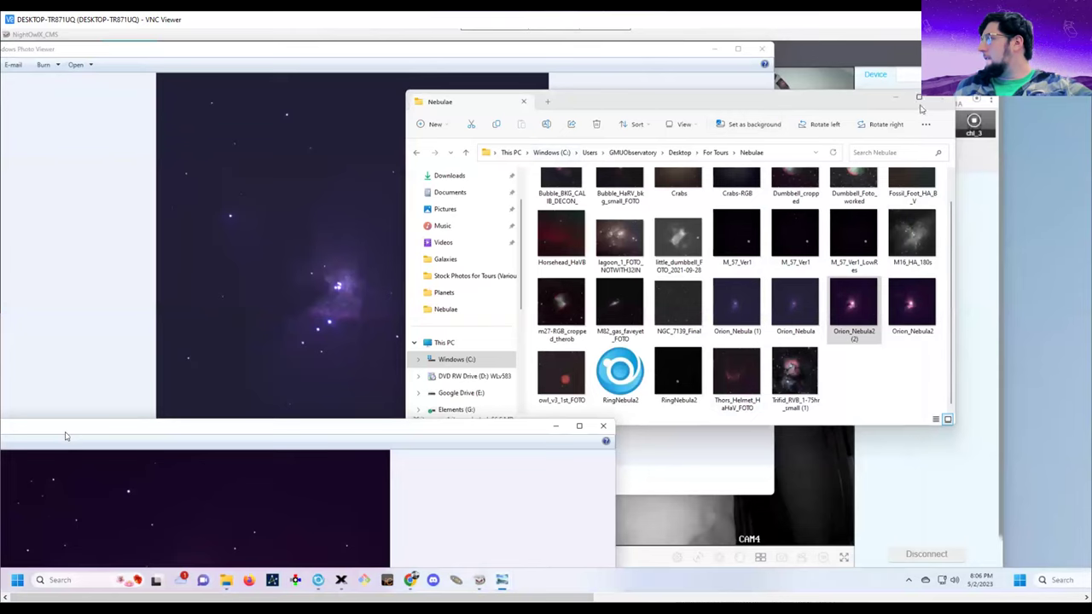
Minimize the Nebulae folder window and arrange the two Orion Nebula image windows, with Orion_Nebula2 (2) enlarged in front for a close-up view
left_click(896, 100)
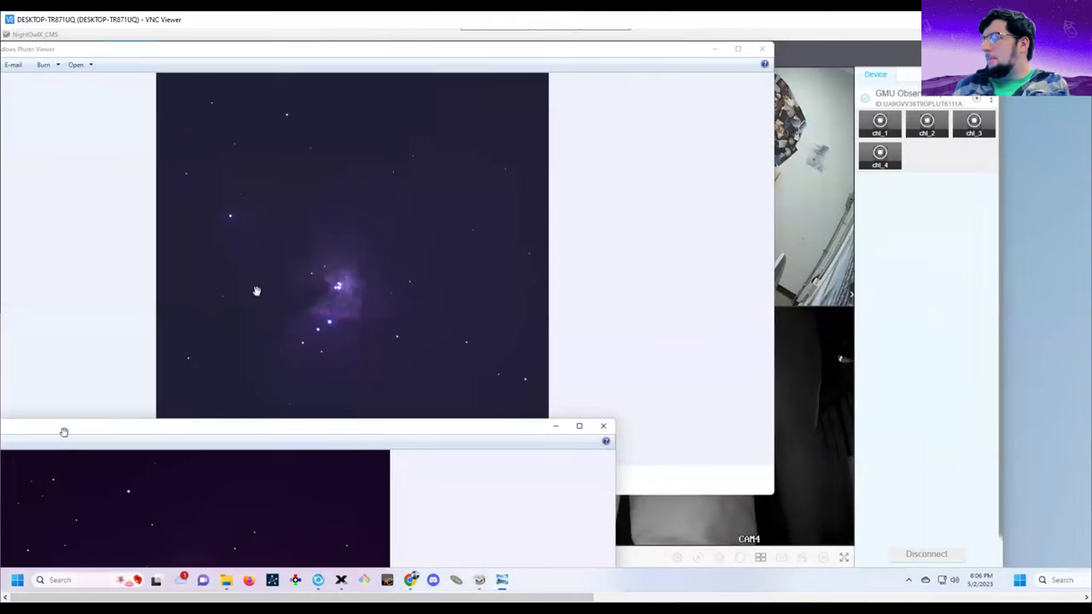
left_click_drag(307, 429, 541, 73)
left_click(606, 348)
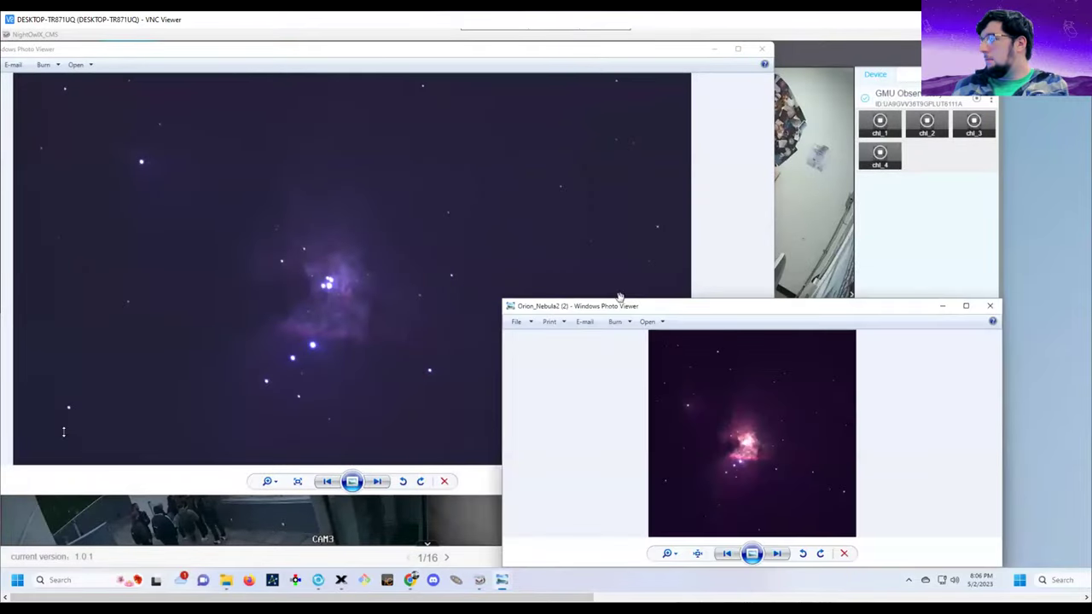
left_click_drag(673, 313, 288, 98)
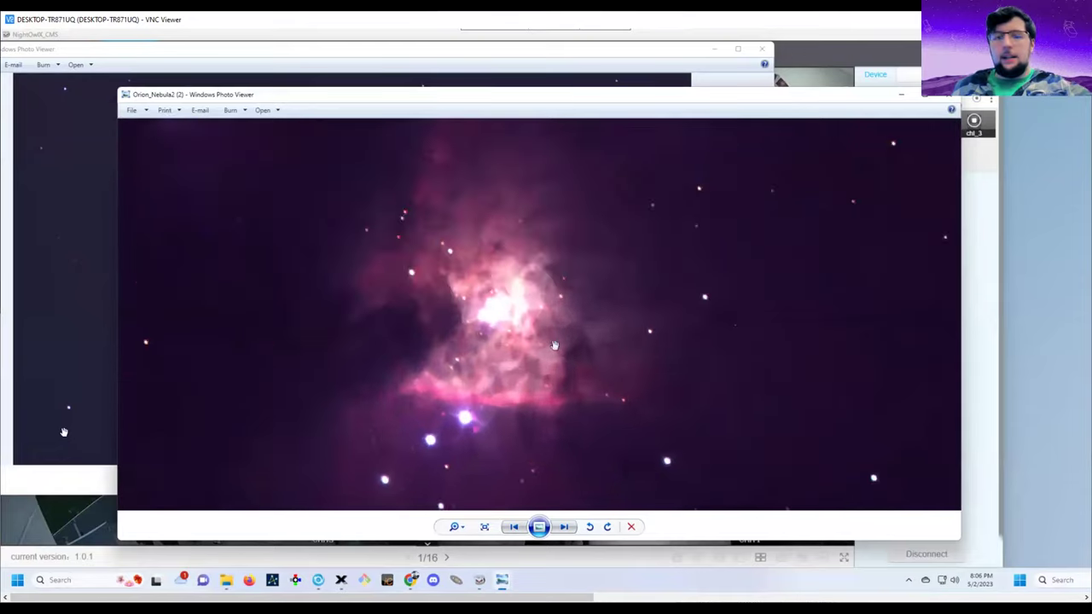